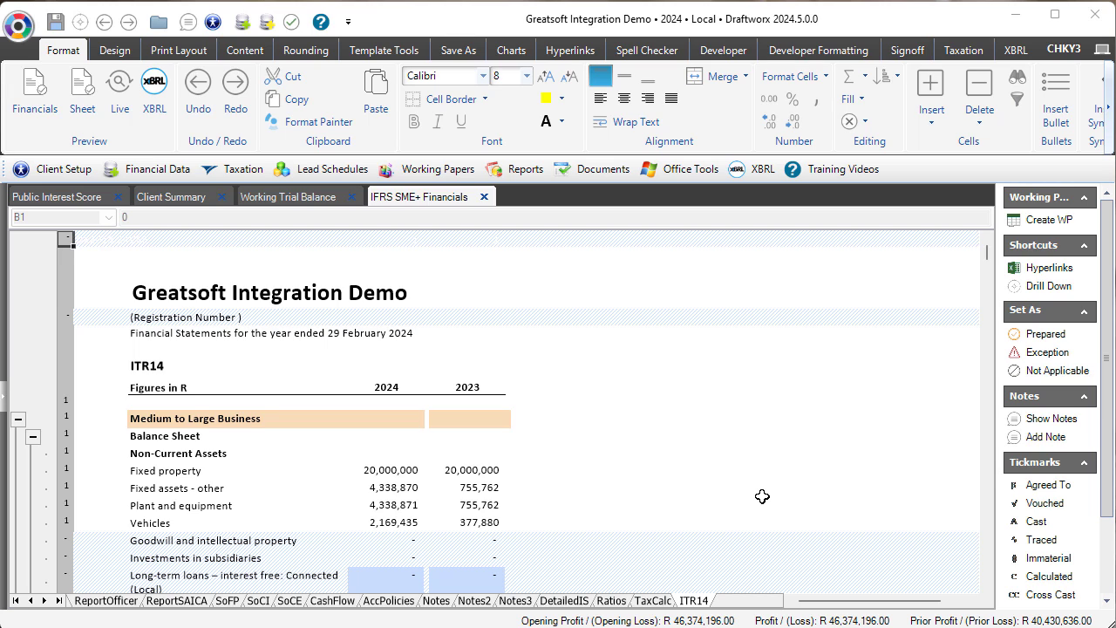
Start the ITR14 export to Greatsoft from the Taxation tab and scroll through the ITR14 sheet.
left_click(961, 53)
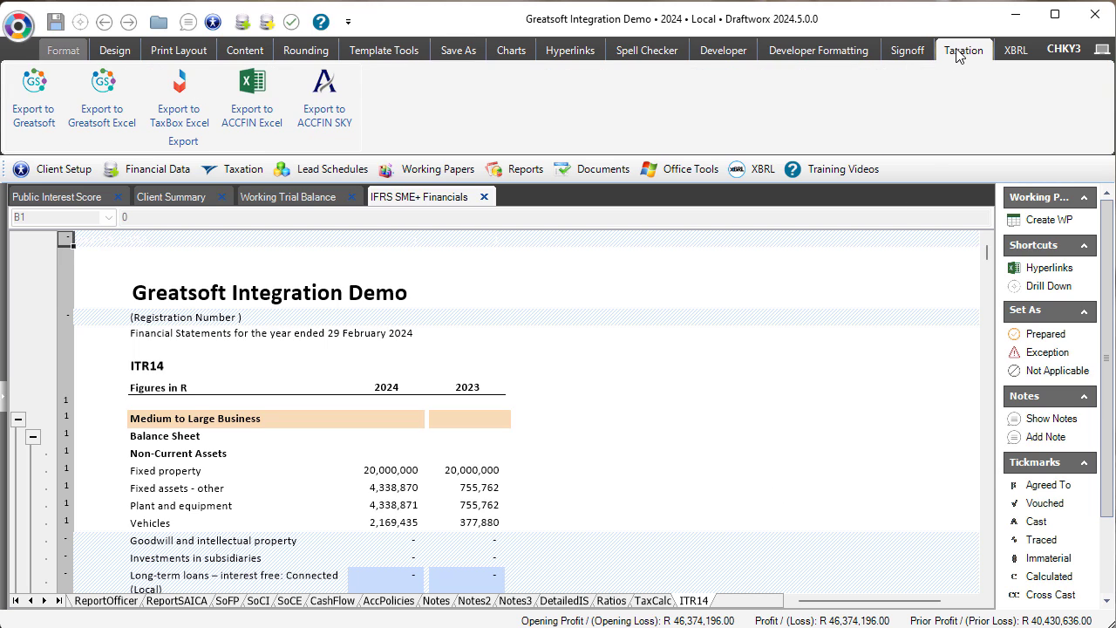
left_click(48, 122)
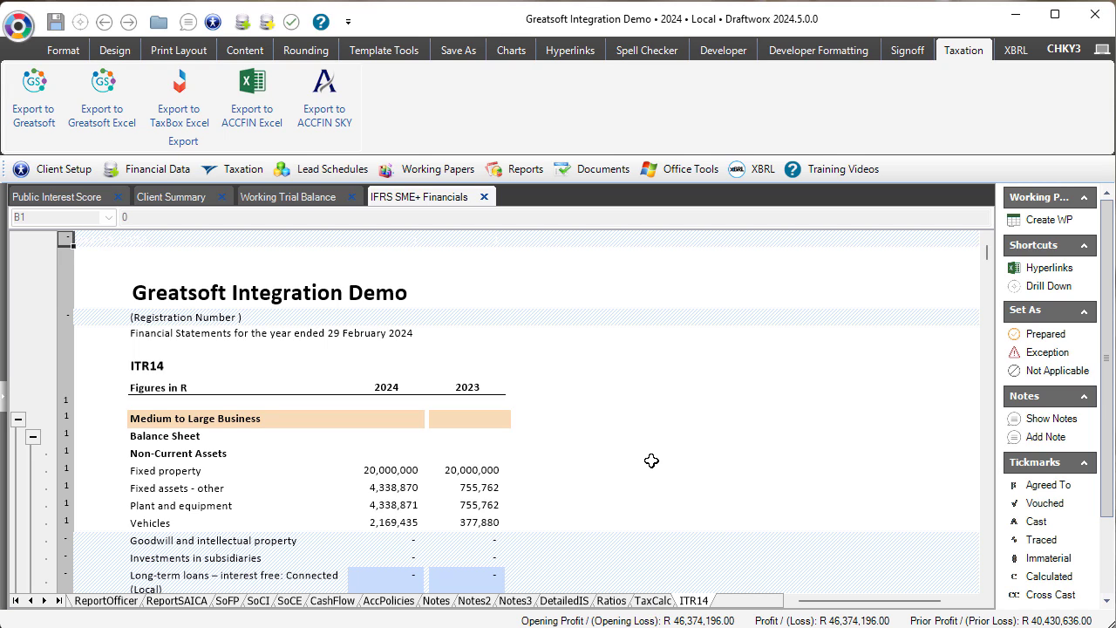
scroll(652, 460, "down", 3)
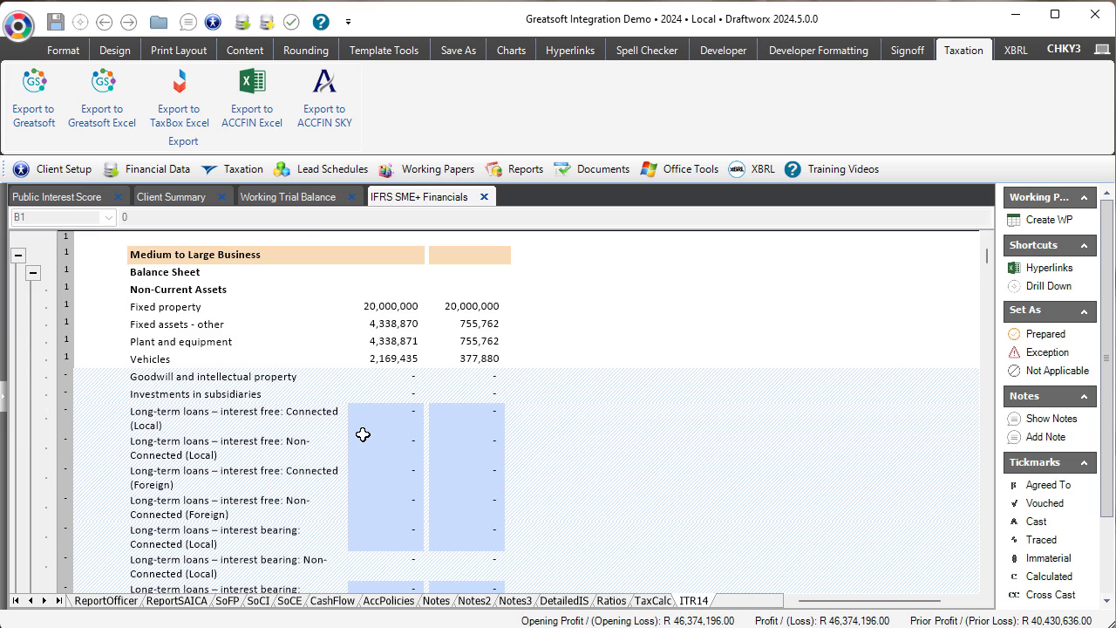
scroll(363, 434, "down", 5)
scroll(363, 434, "up", 5)
scroll(362, 435, "up", 2)
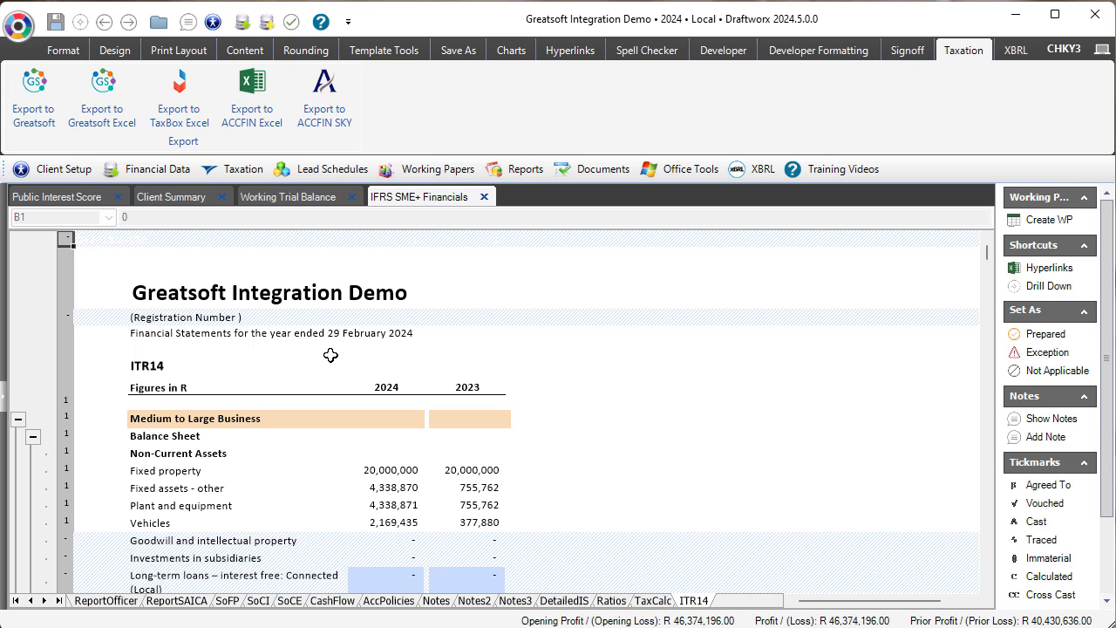
Retry the Greatsoft export, acknowledge the Missing Information warning, and go to Client Setup.
left_click(35, 93)
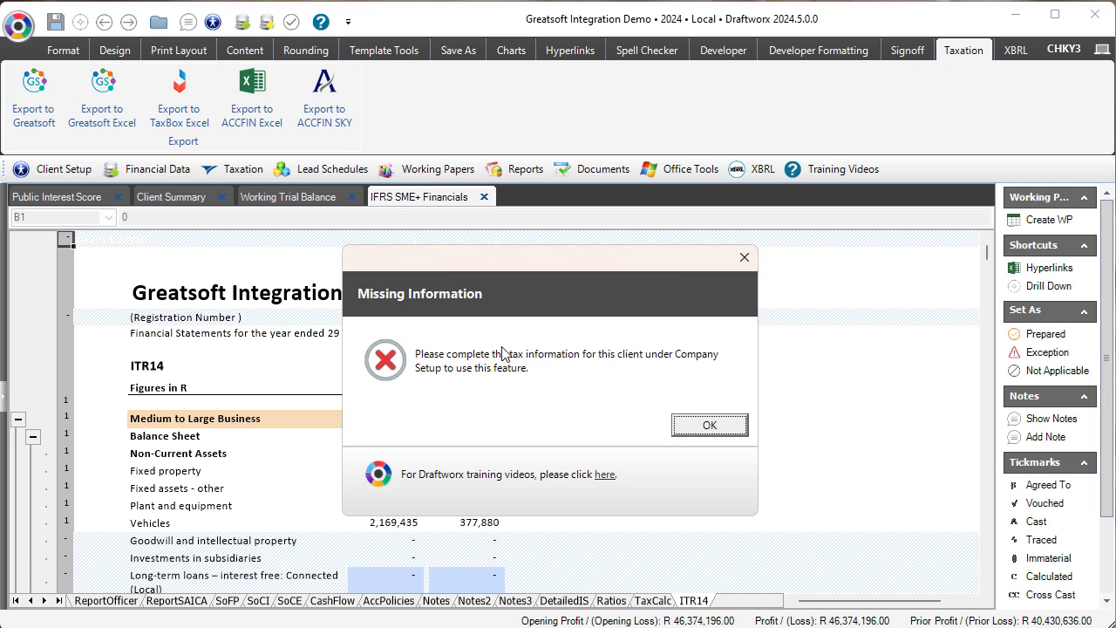
left_click(711, 426)
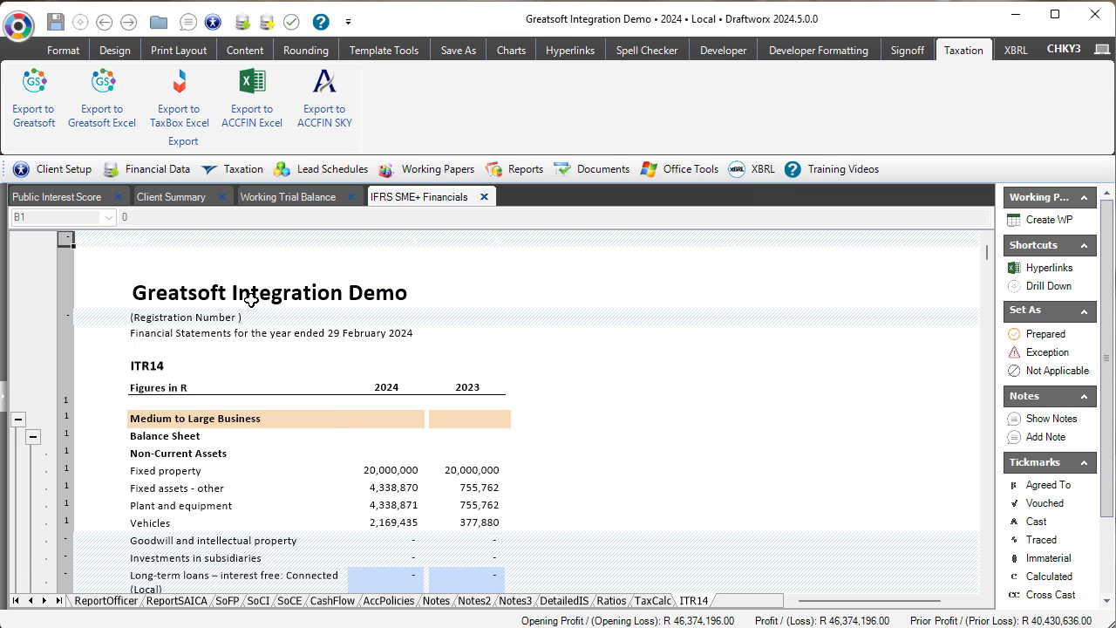
Search 'tax' in Client Setup and enter the client's tax number in the Tax Number field.
left_click(42, 174)
left_click(54, 191)
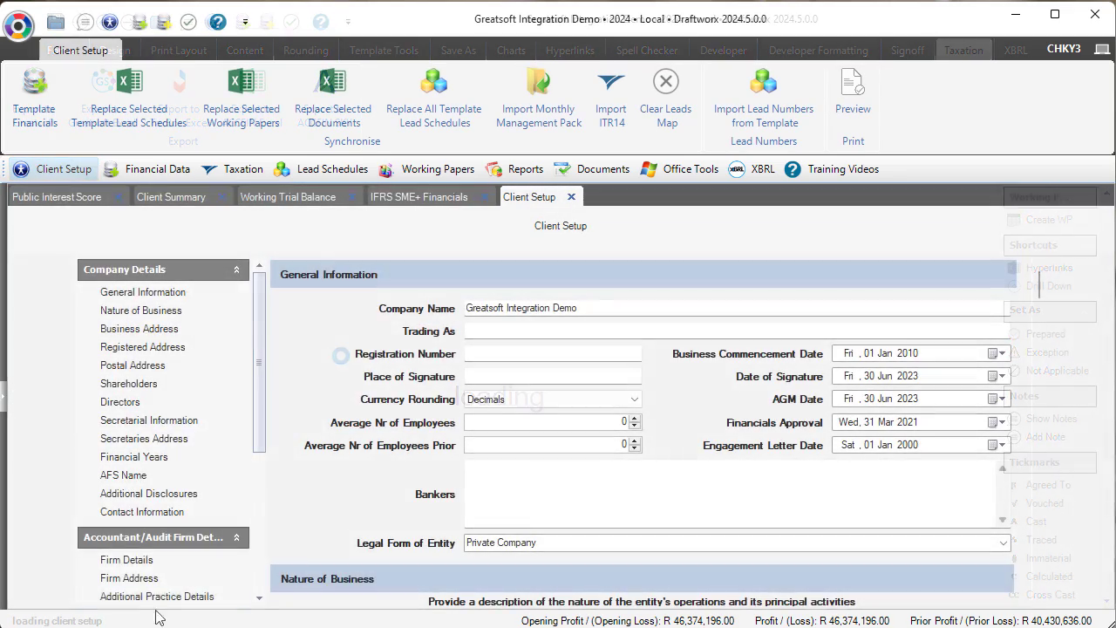
scroll(164, 575, "down", 5)
left_click(138, 496)
type("tax")
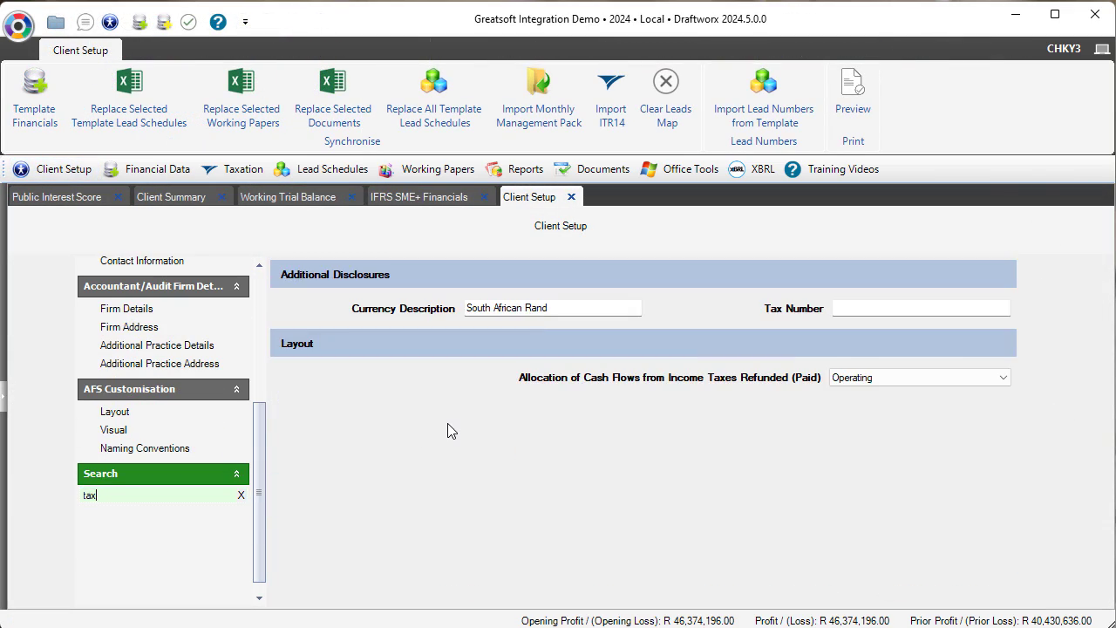
left_click(878, 311)
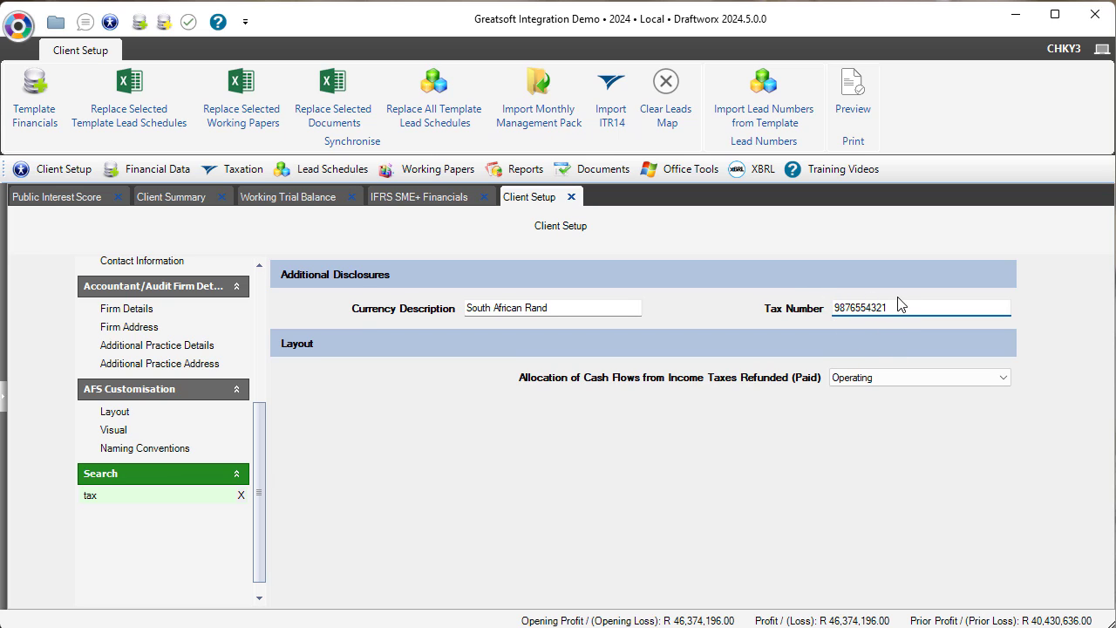
Rerun the ITR14 export to GreatSoft from IFRS SME+ Financials, confirming with Yes and OK.
left_click(419, 199)
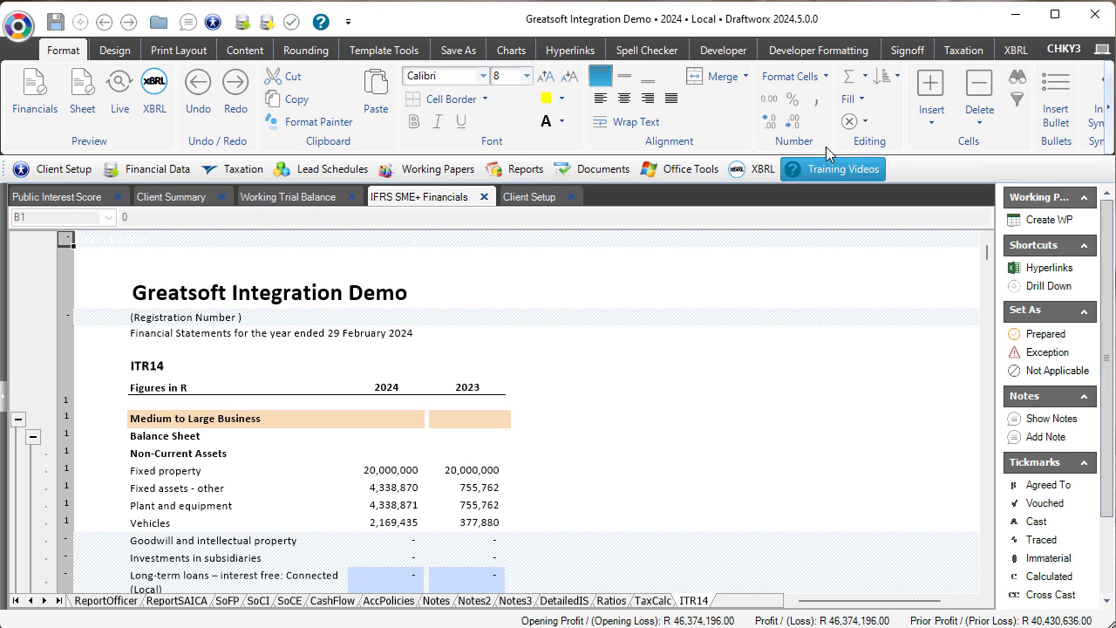
left_click(966, 52)
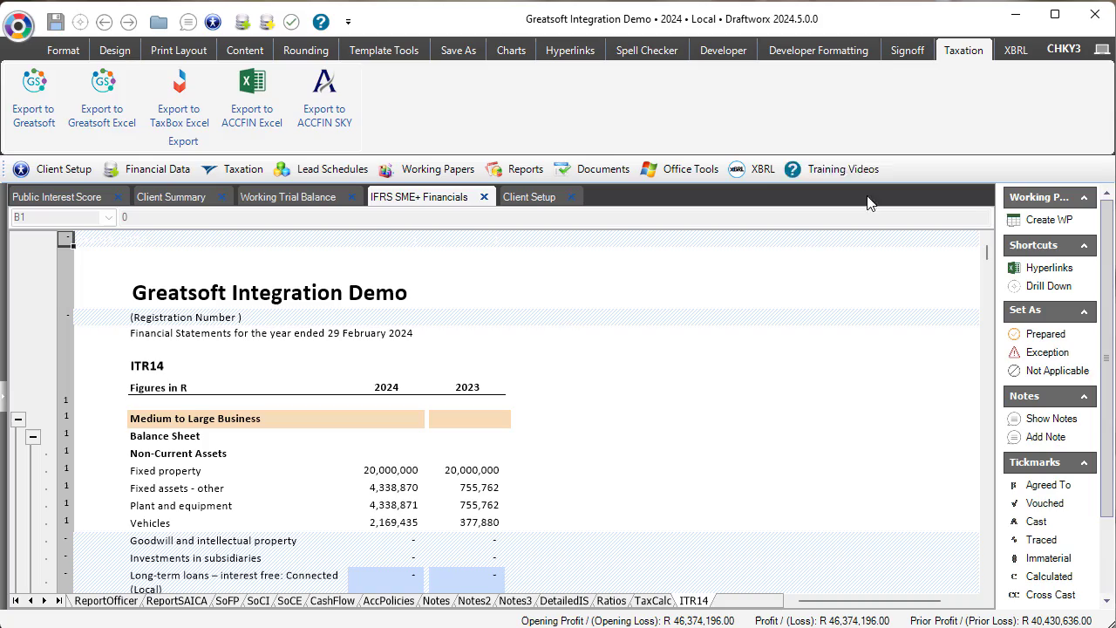
left_click(35, 98)
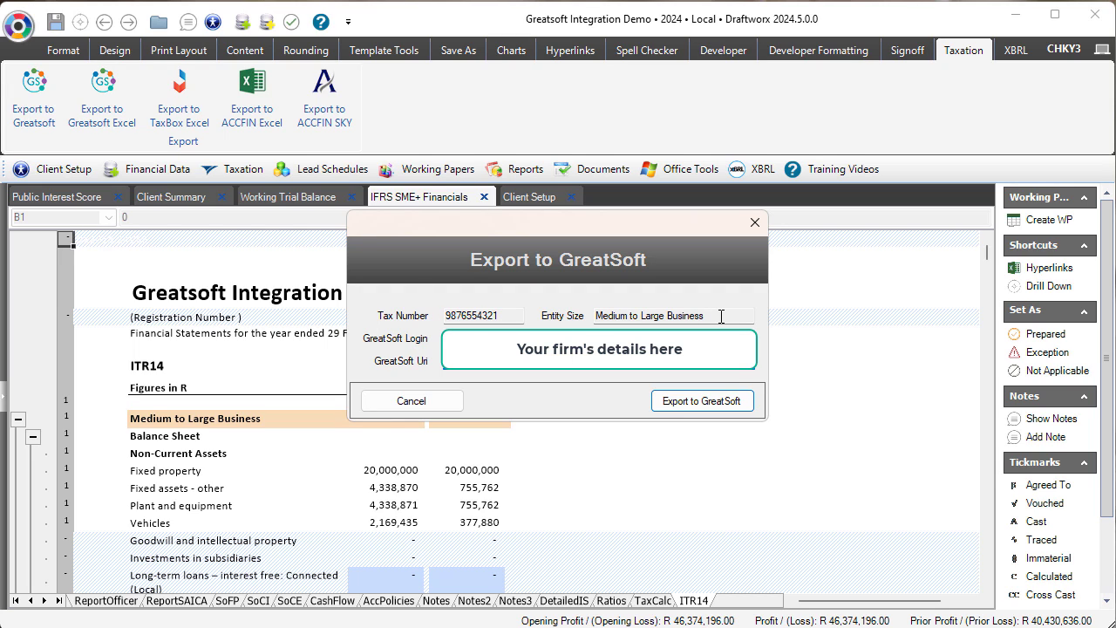
left_click(709, 404)
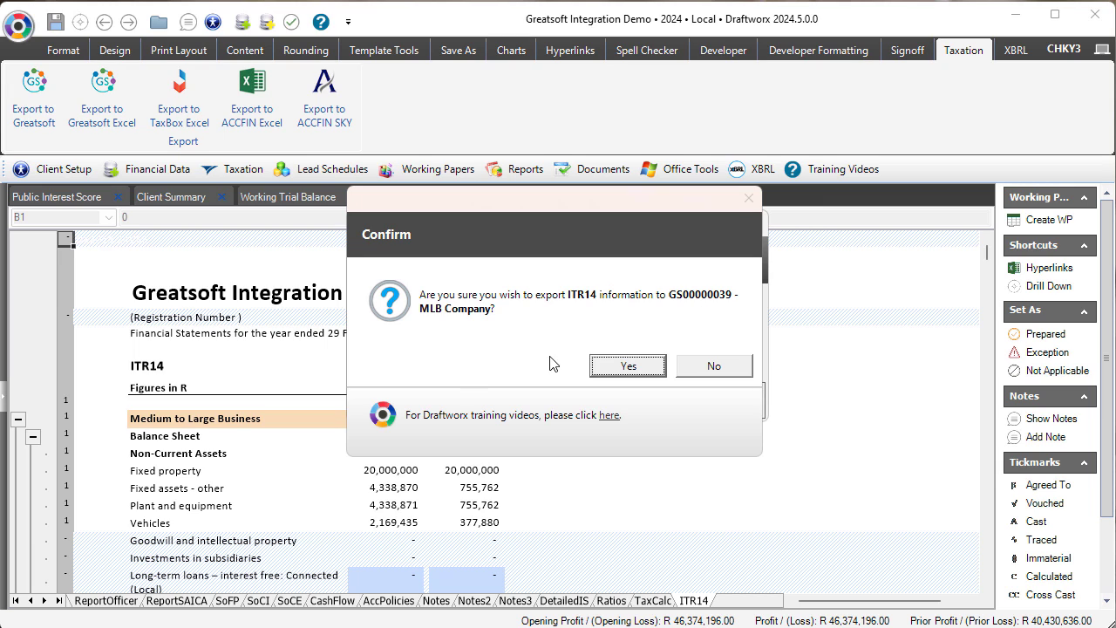
left_click(629, 368)
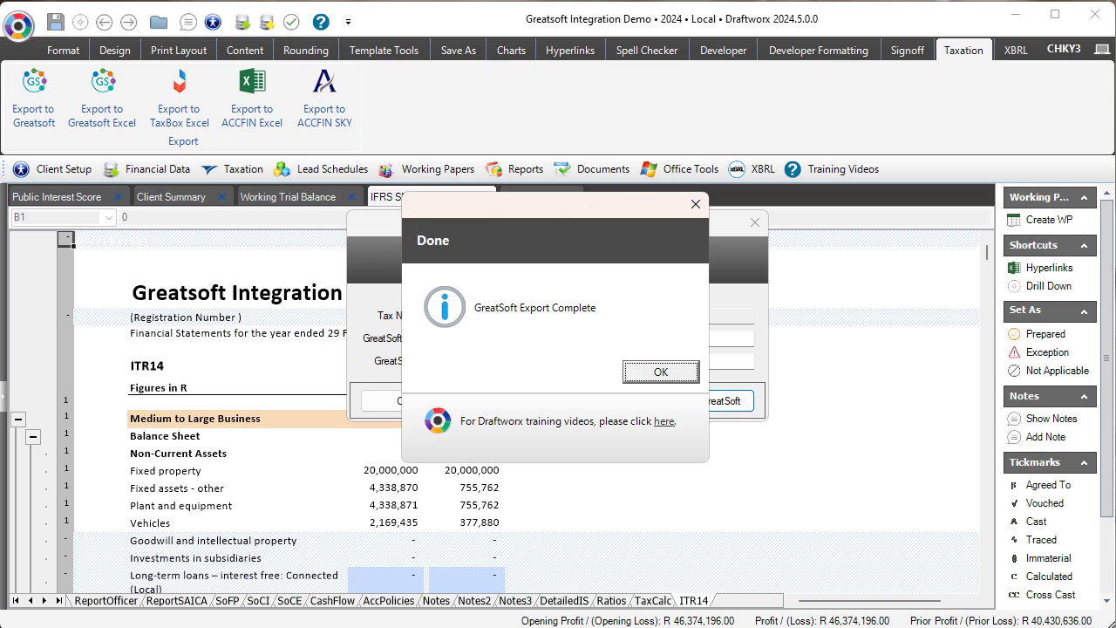
left_click(681, 374)
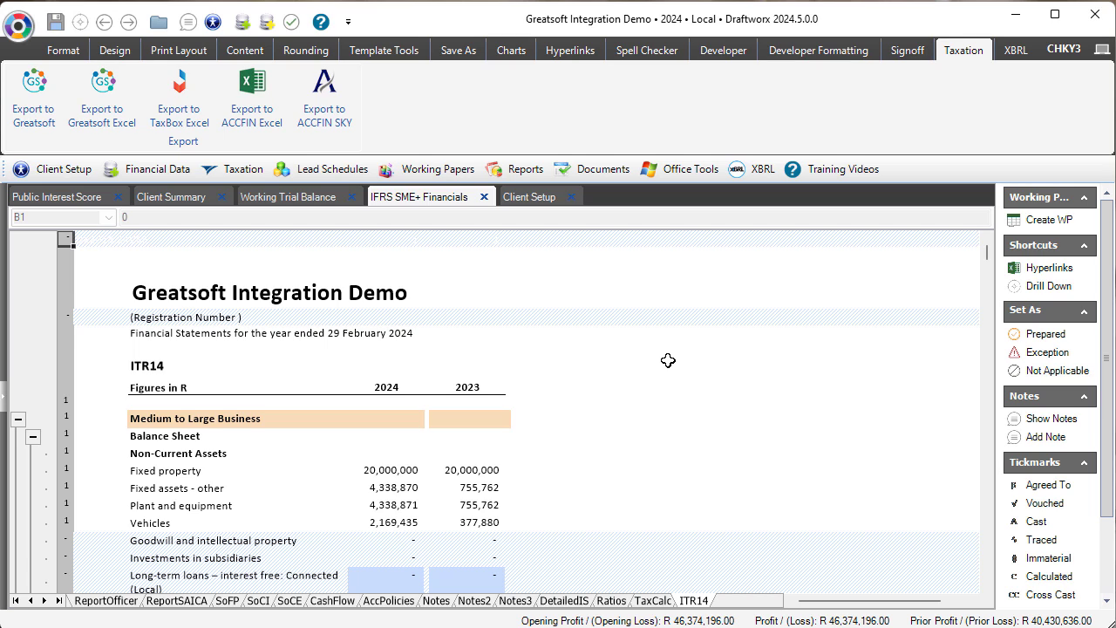
Enter -410 in H468 for the 2024 interest-free connected local long-term loans.
scroll(668, 360, "down", 1)
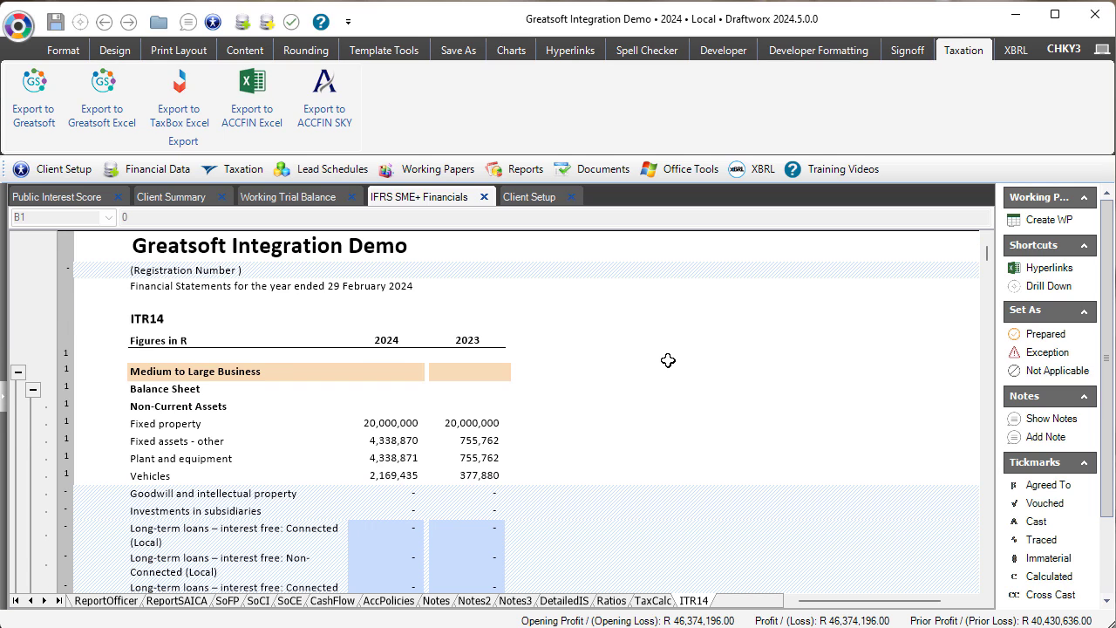
scroll(668, 360, "down", 1)
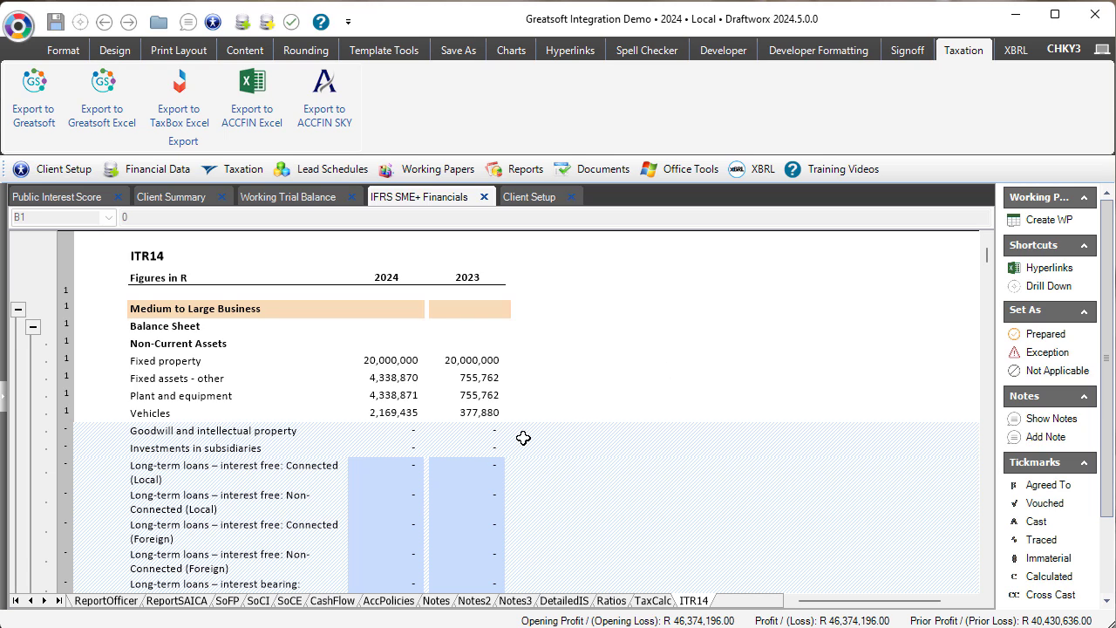
left_click(415, 467)
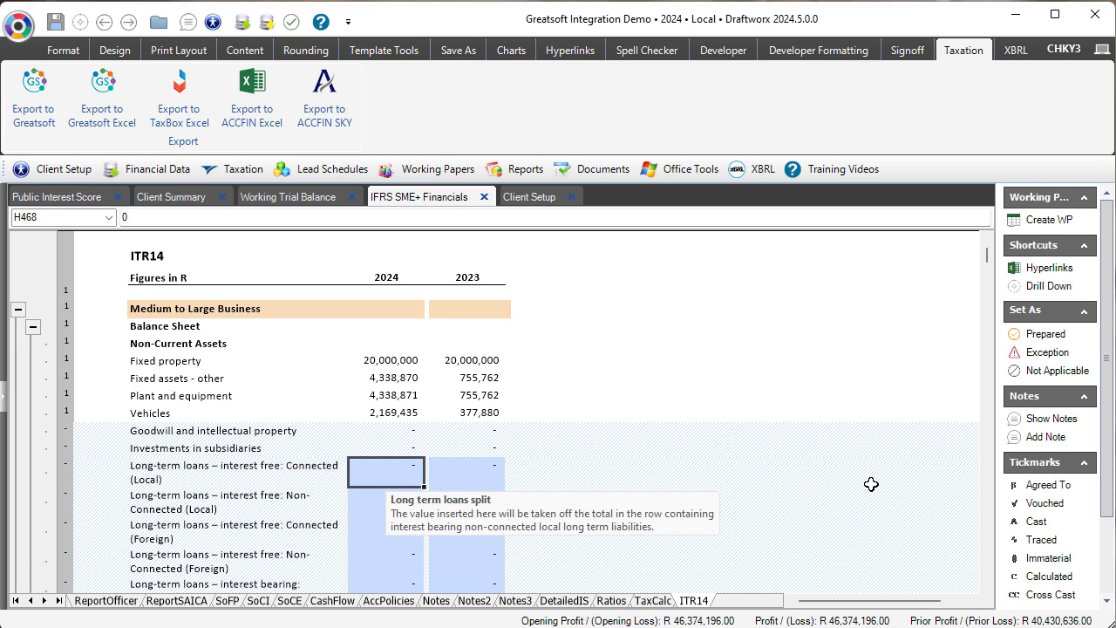
type("-410")
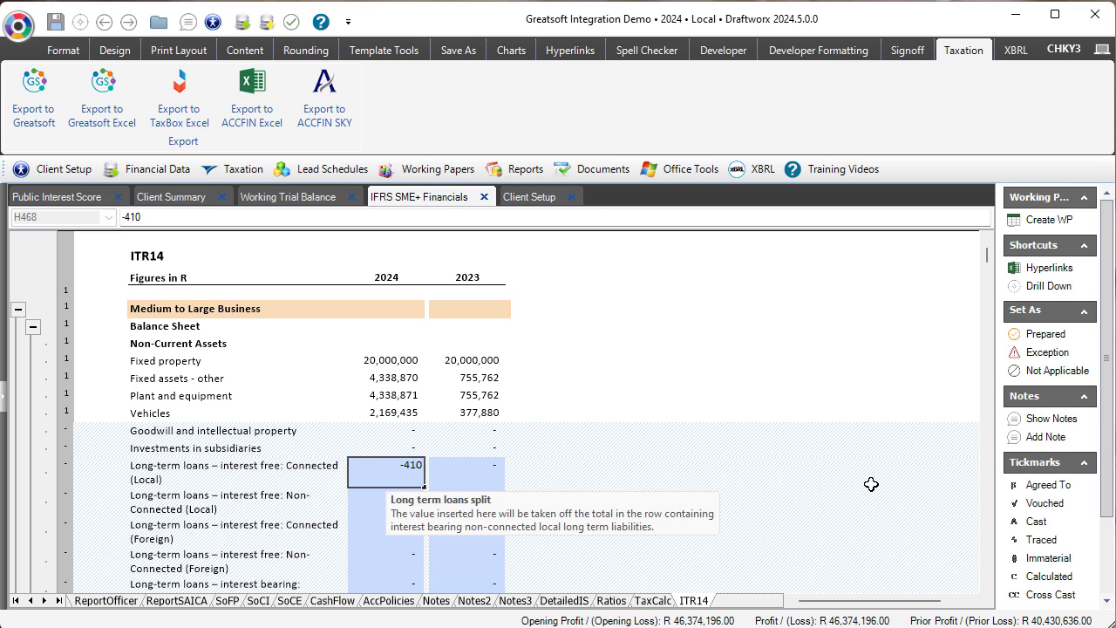
key("Return")
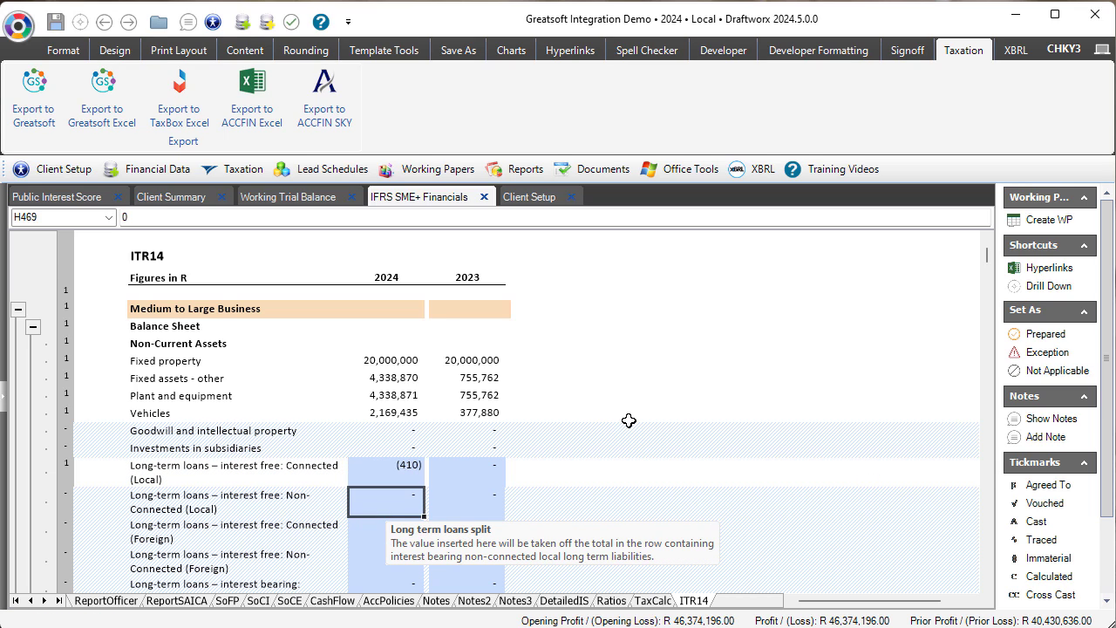
left_click(37, 100)
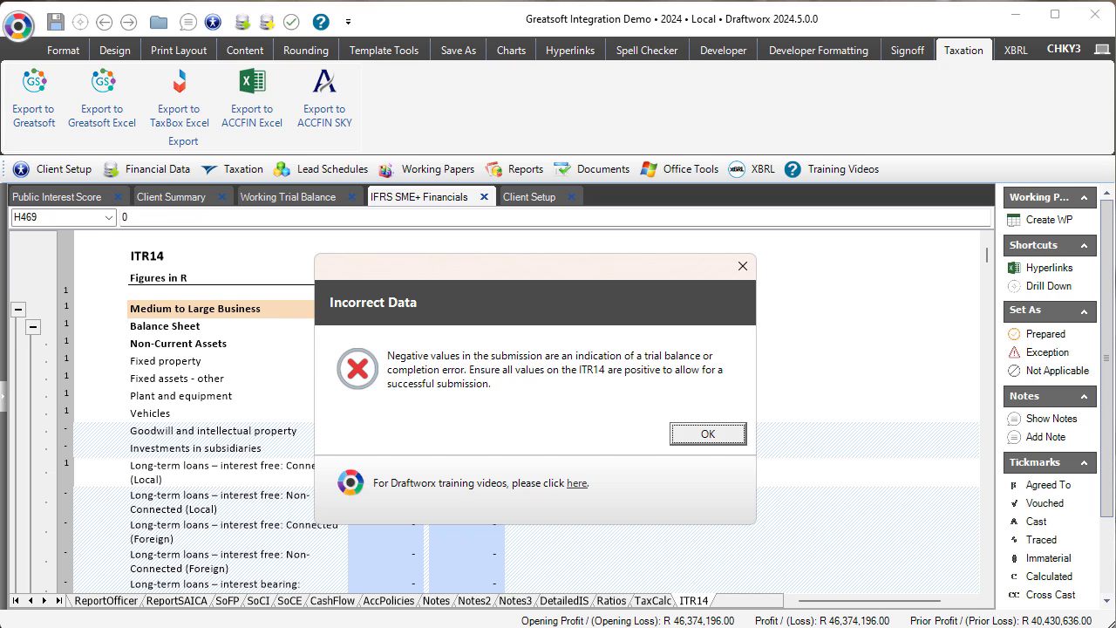
left_click(713, 434)
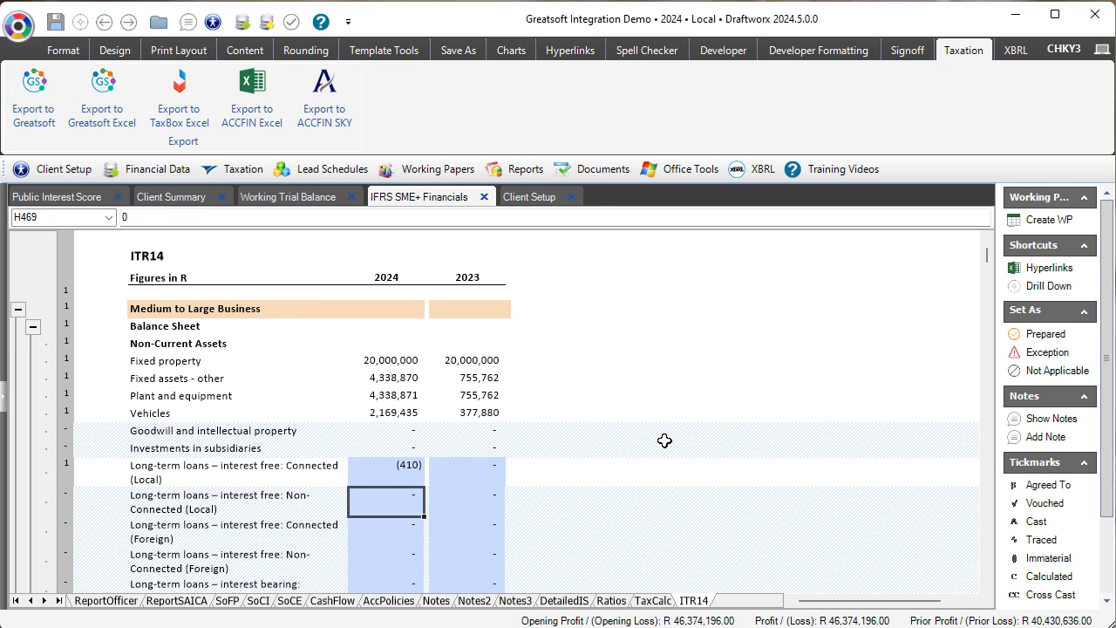
Reset the 2024 connected local loans value in H468 to 0.
left_click(402, 470)
type("0")
key("Return")
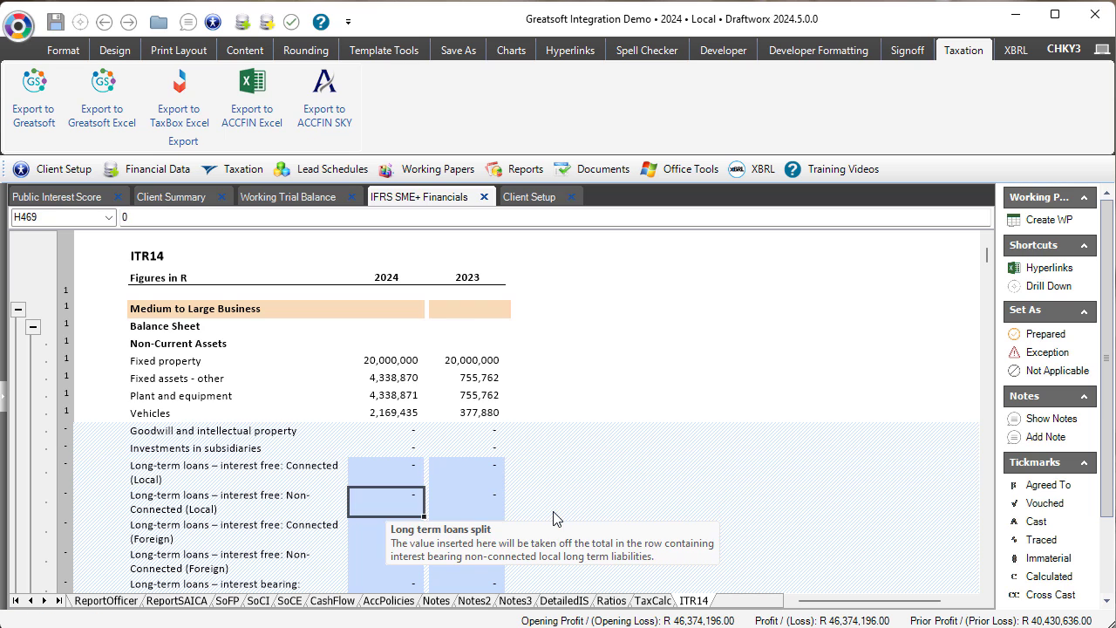
On the TaxCalc sheet, set the entity size to Small Business.
left_click(652, 600)
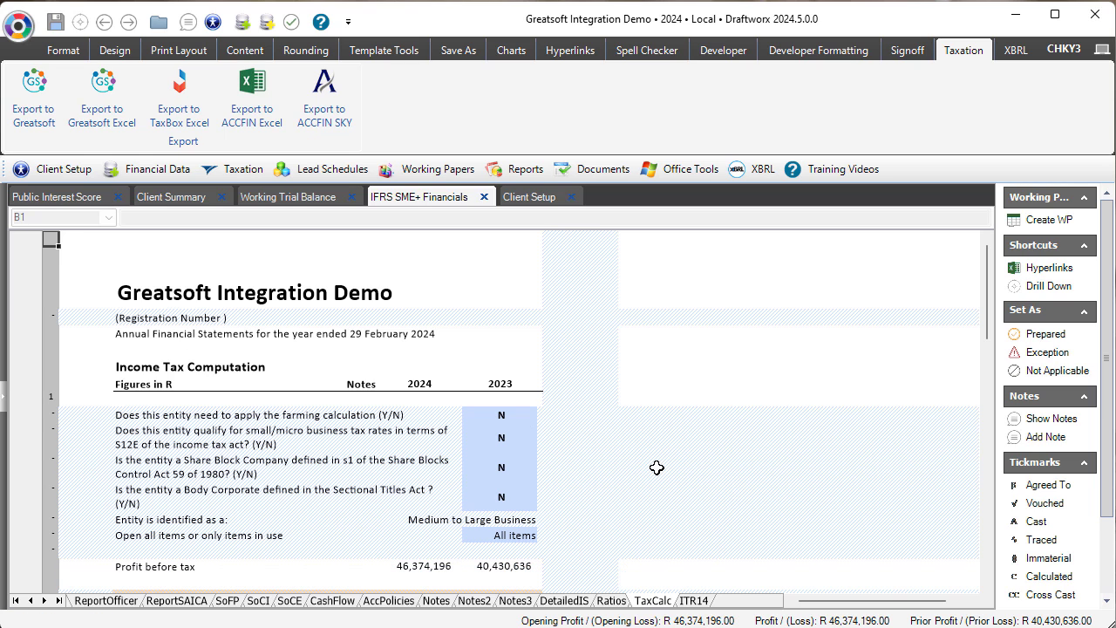
left_click(492, 519)
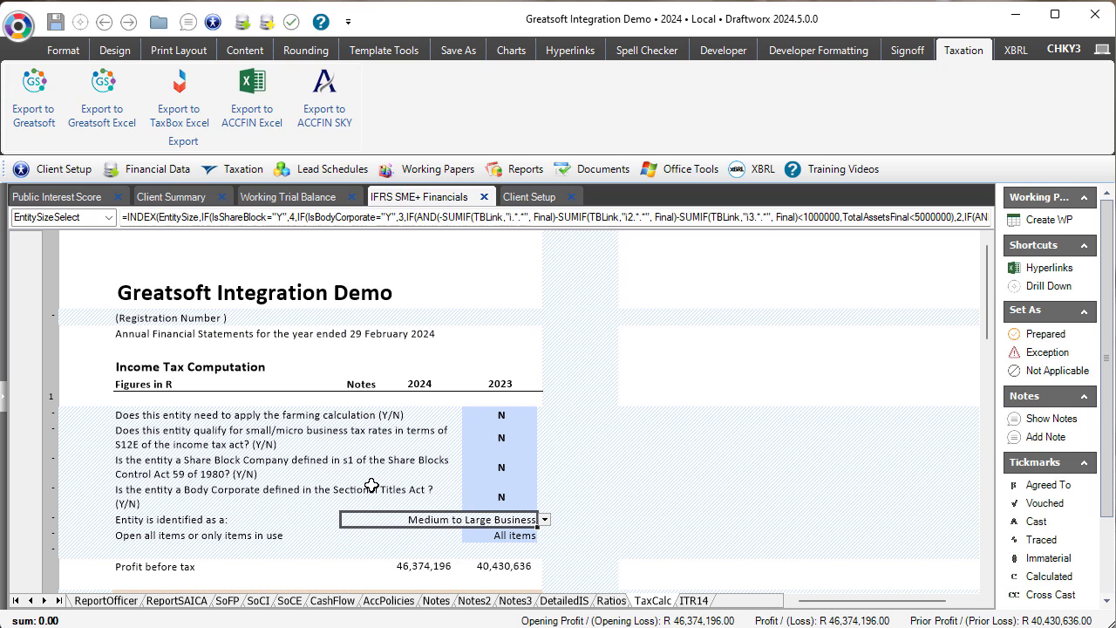
left_click(544, 520)
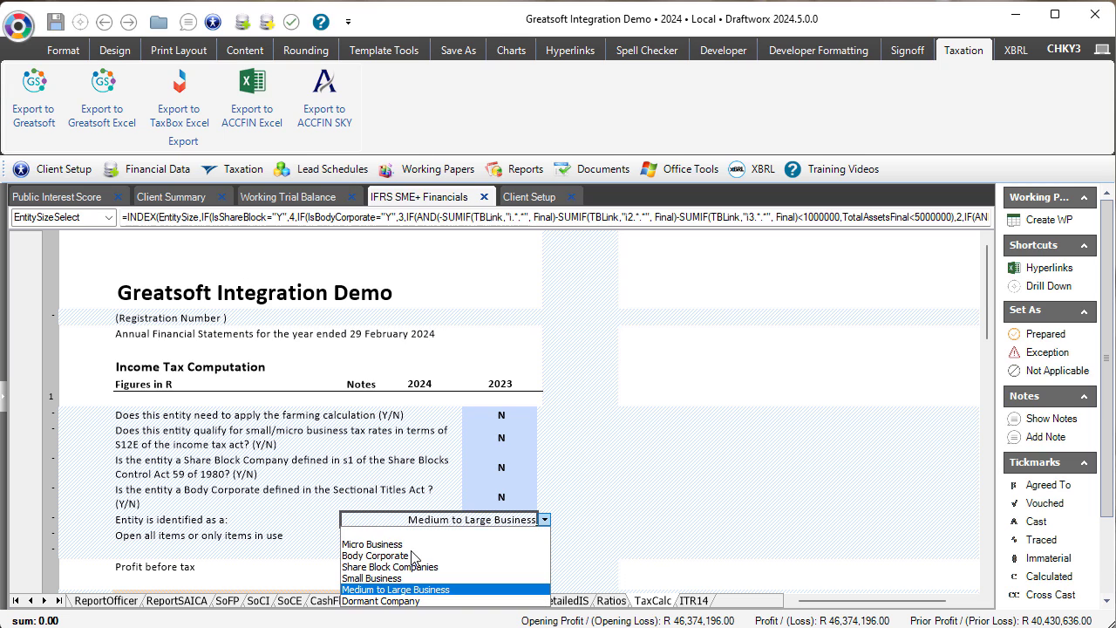
left_click(397, 578)
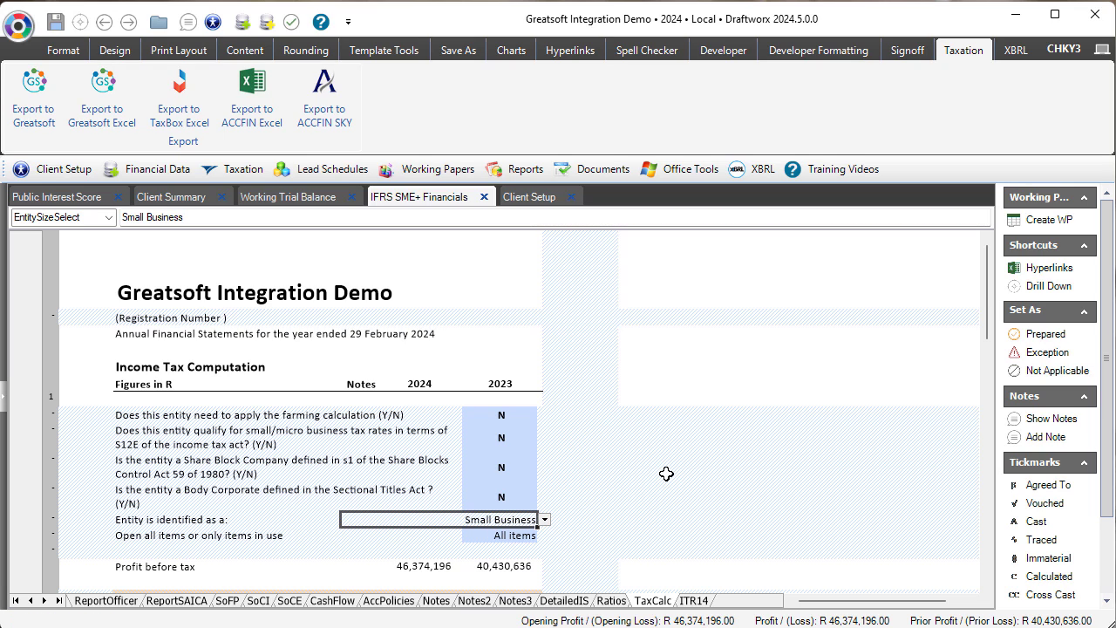
Export ITR14 to GreatSoft again from the ITR14 sheet, confirming with Yes.
left_click(695, 600)
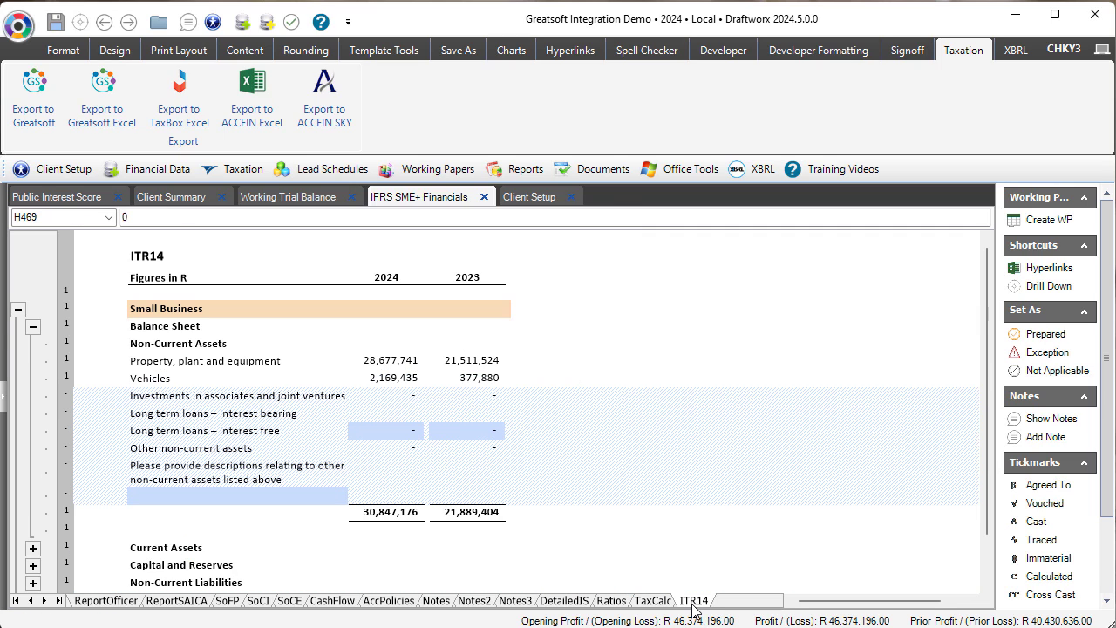
left_click(36, 95)
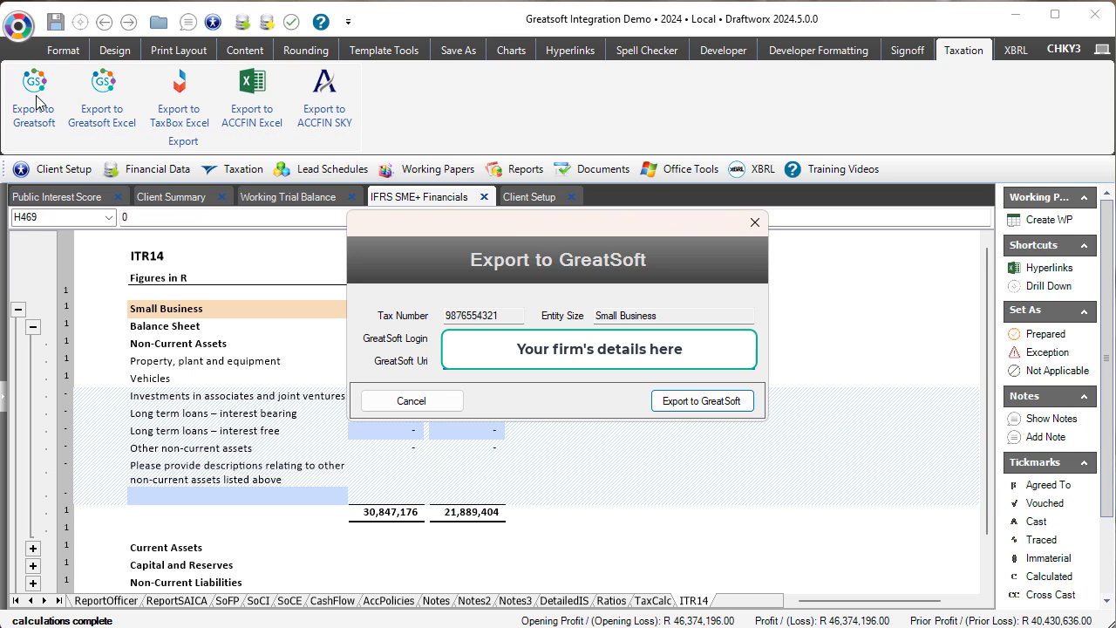
left_click(717, 401)
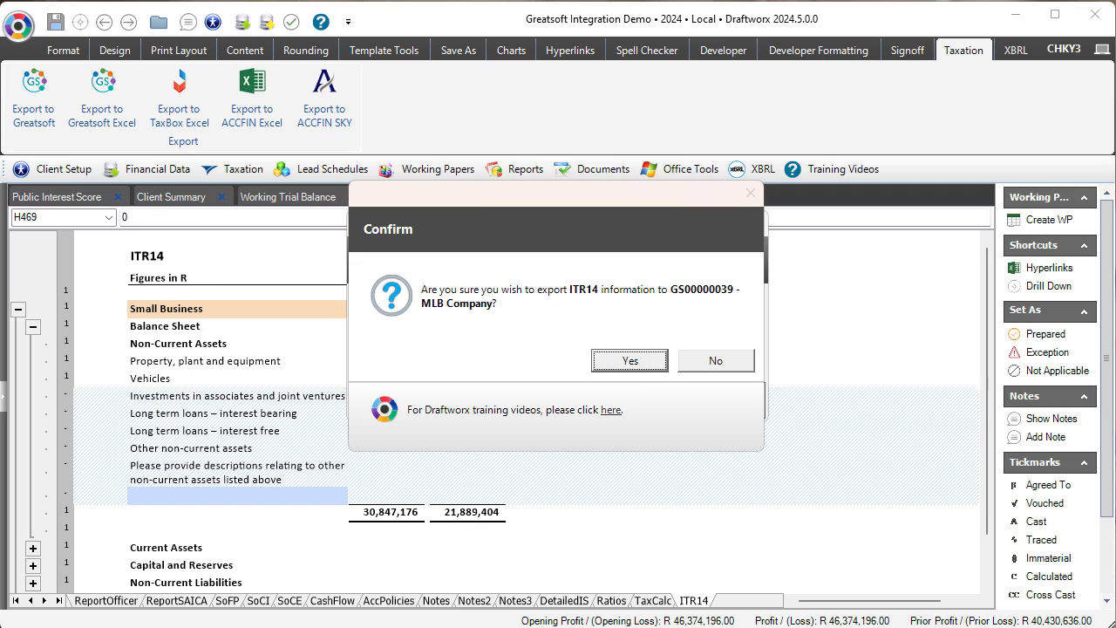
left_click(633, 363)
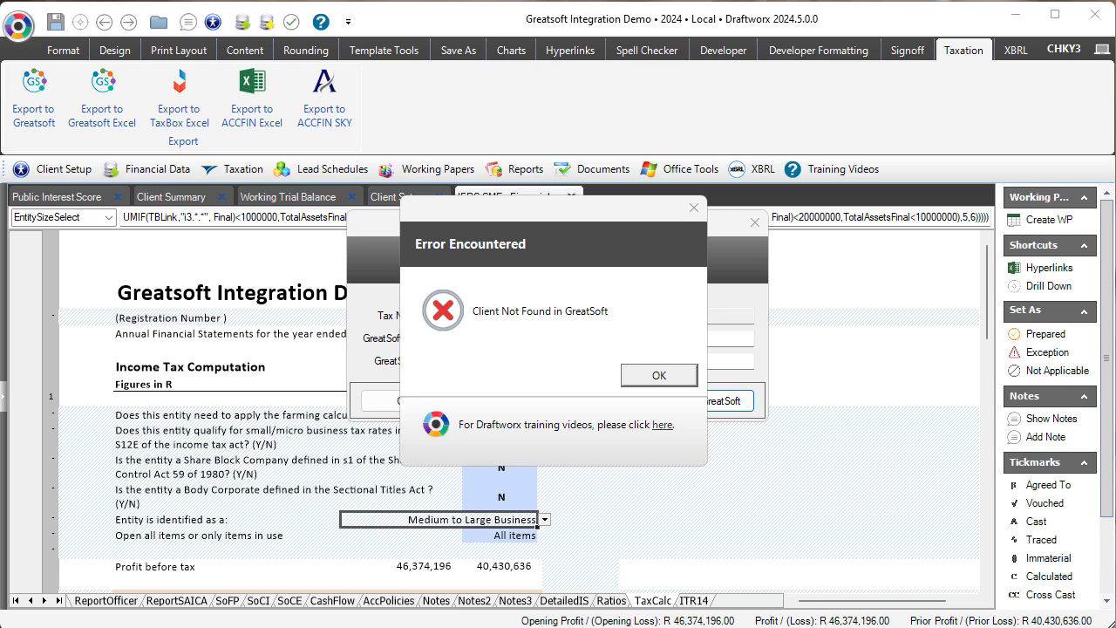
Move the Client Not Found error aside to view the export form, then close both dialogs.
left_click_drag(619, 218, 622, 359)
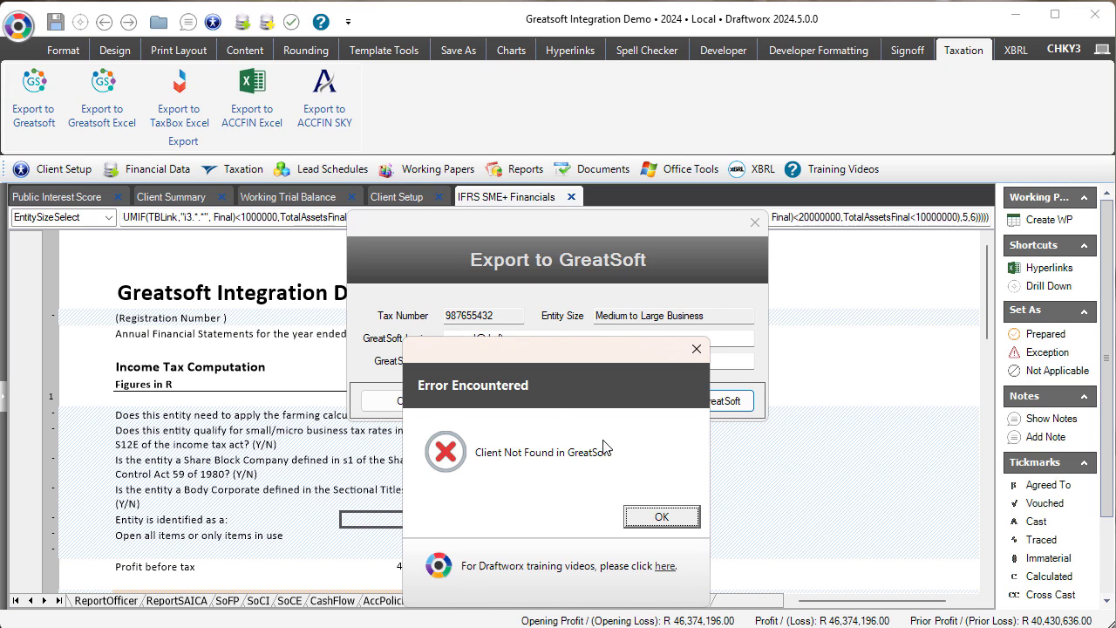
key("Return")
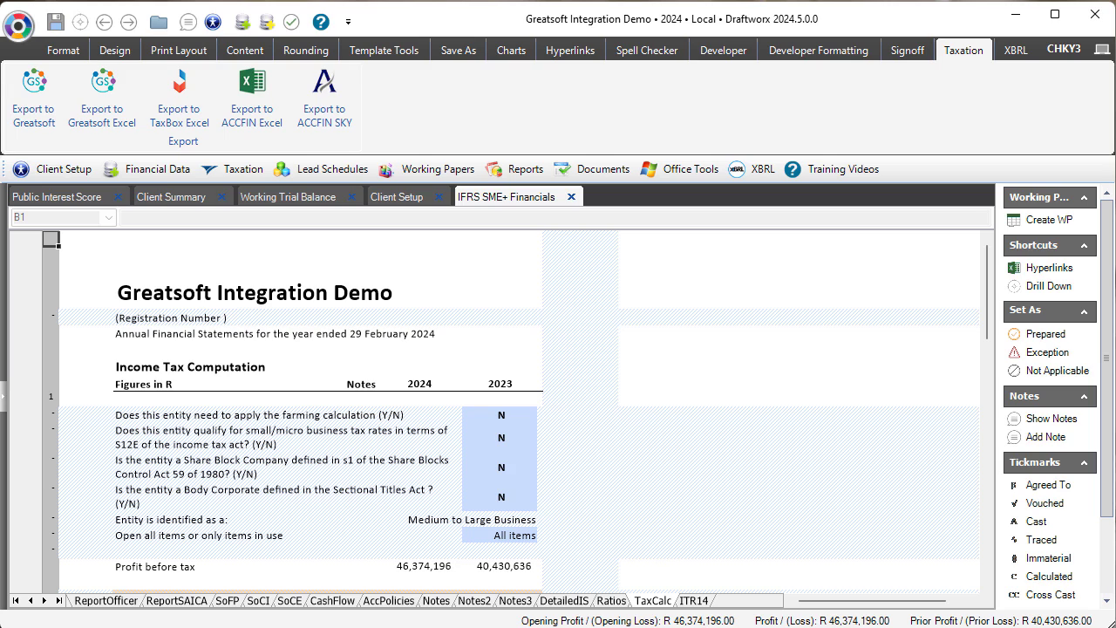